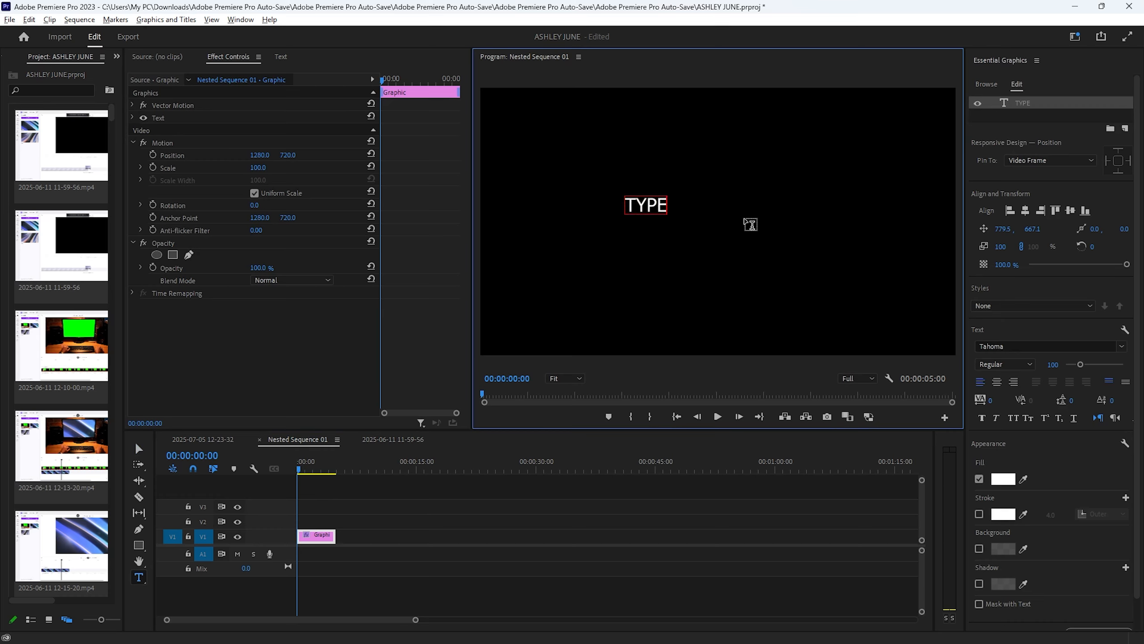
- Complete the title text to read TYPEWRITER and bring up its Essential Graphics settings
{"action": "type", "text": "WRITER"}
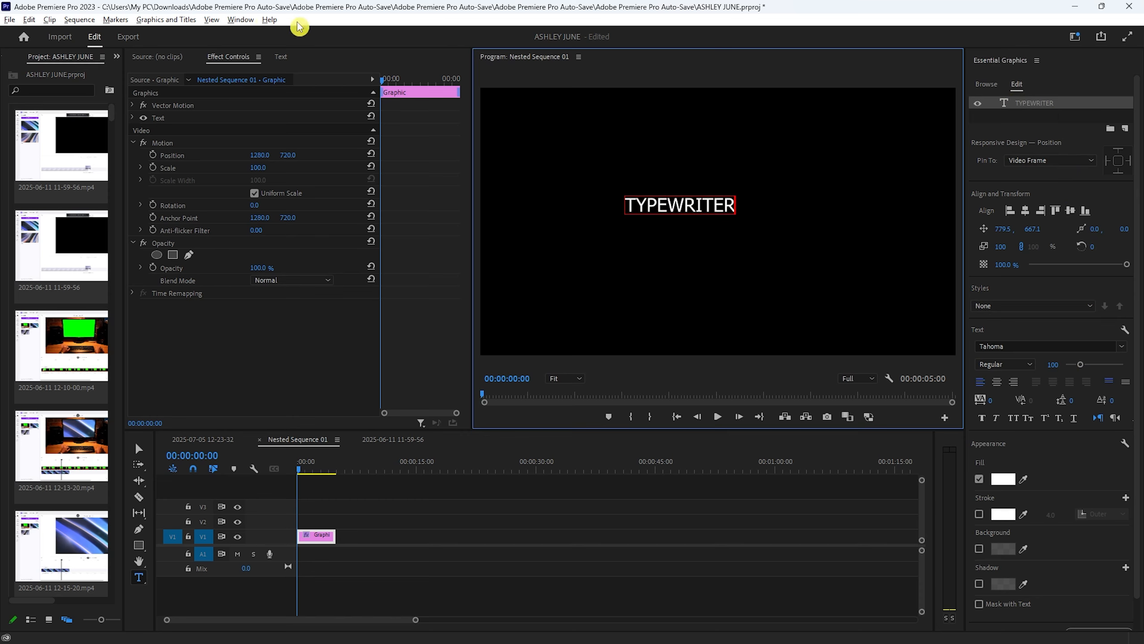
{"action": "left_click", "coordinate": [240, 19]}
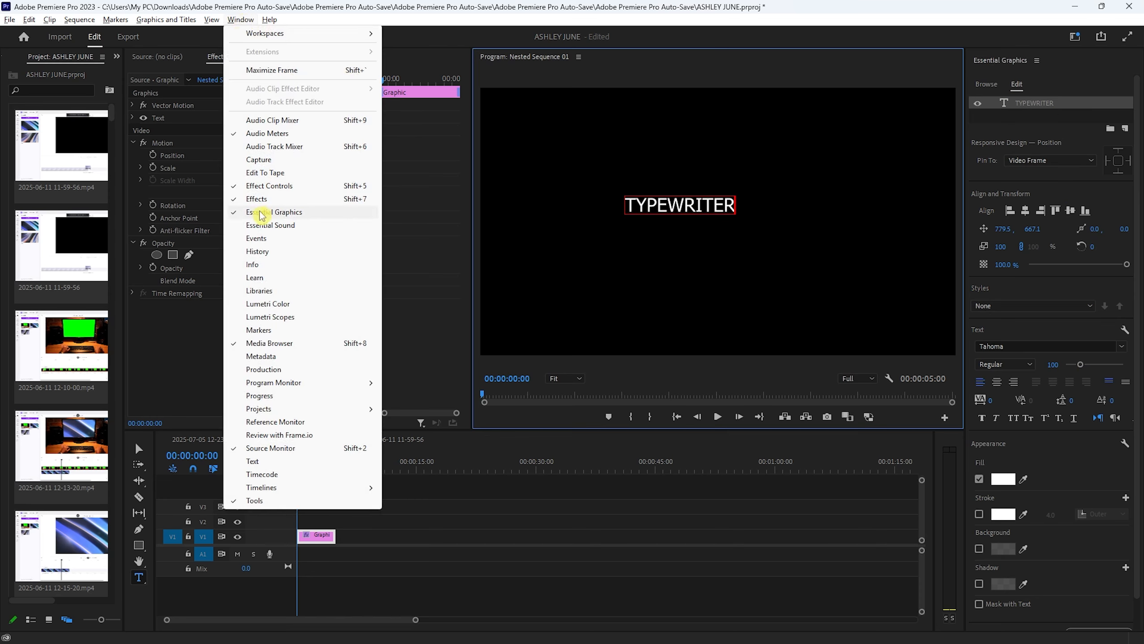
{"action": "left_click", "coordinate": [306, 214]}
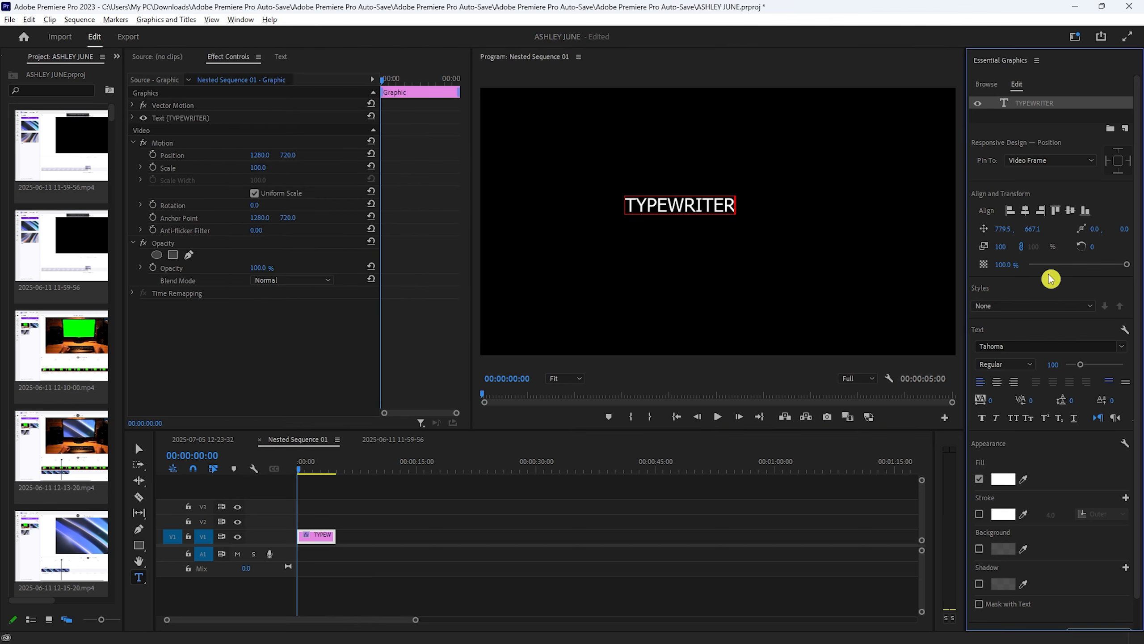
- Change the font of the whole TYPEWRITER title to Montserrat Thin
{"action": "scroll", "coordinate": [1024, 345], "scroll_direction": "down", "scroll_amount": 1}
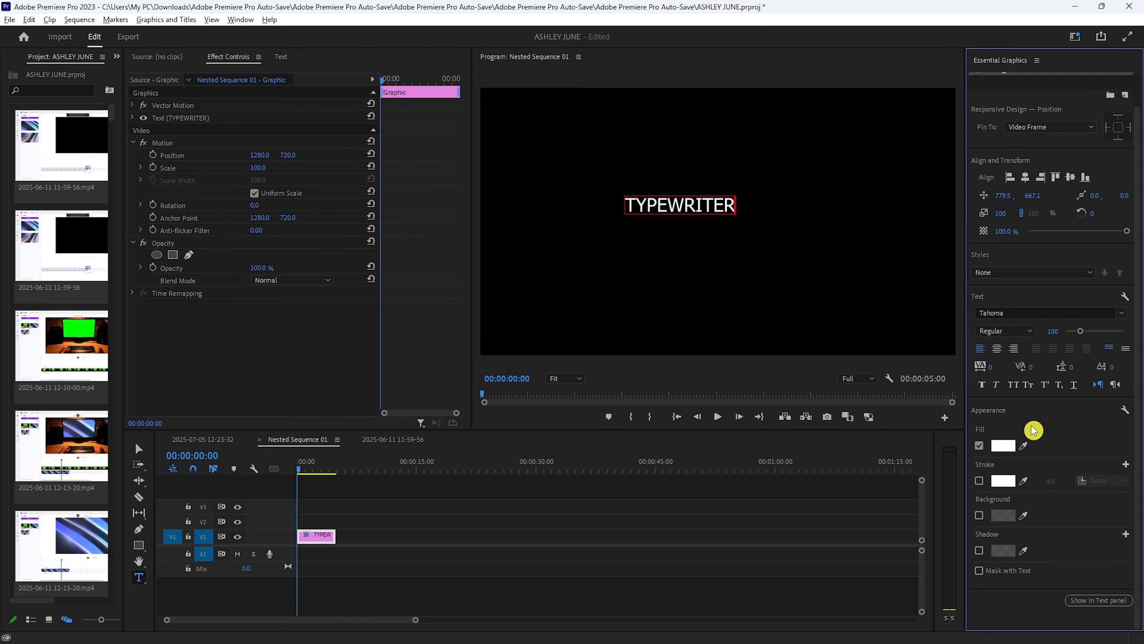
{"action": "left_click", "coordinate": [1007, 310]}
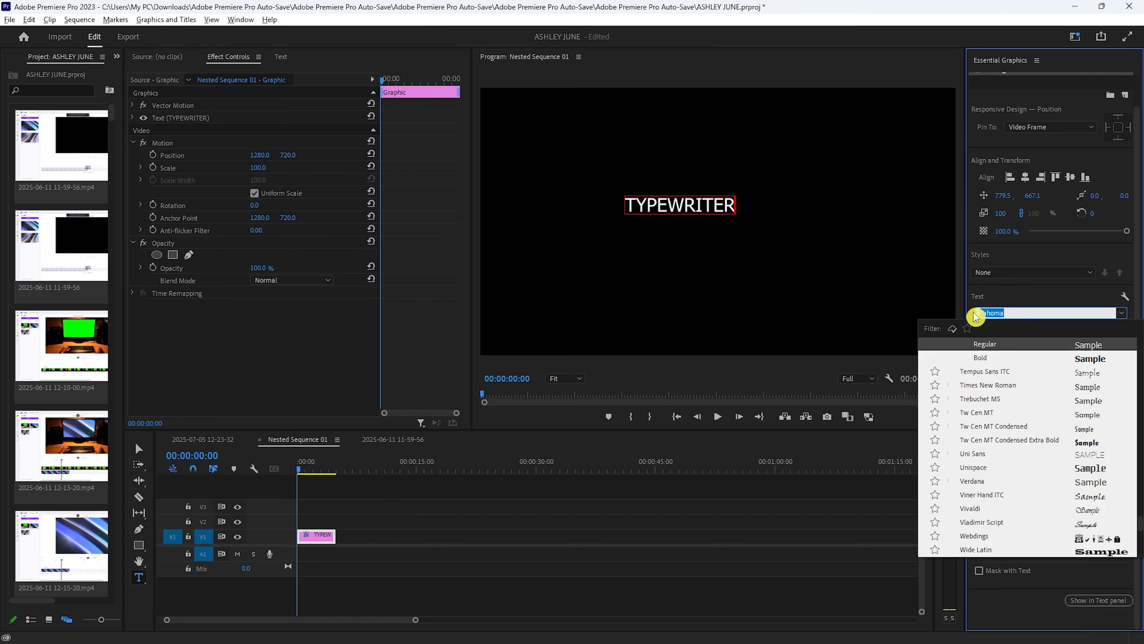
{"action": "double_click", "coordinate": [688, 205]}
{"action": "left_click", "coordinate": [1007, 311]}
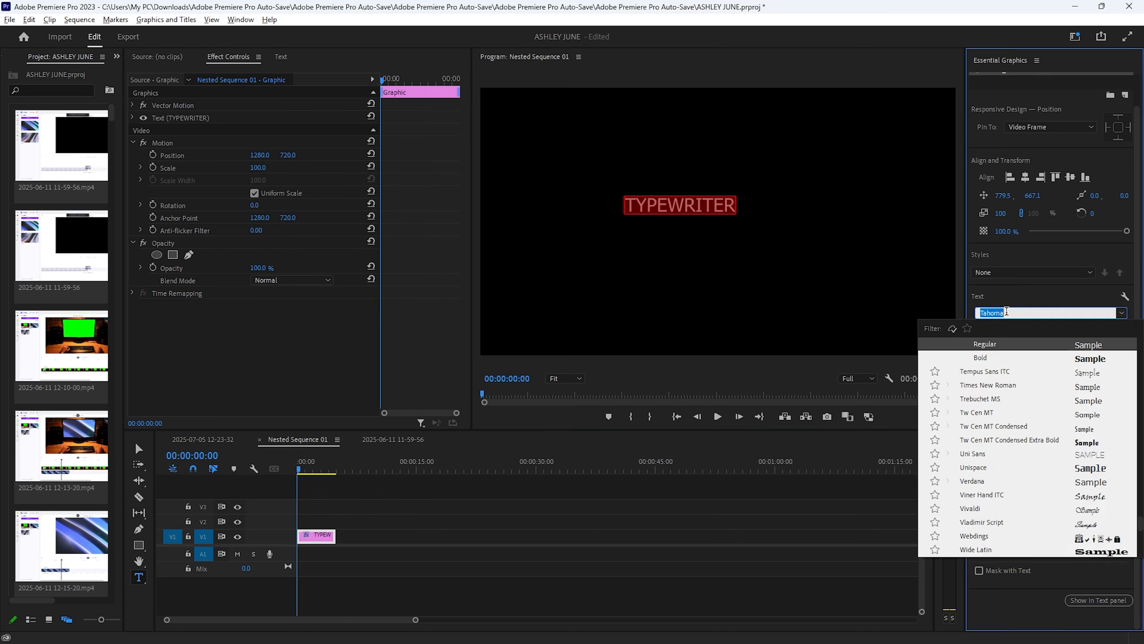
{"action": "type", "text": "MONTS"}
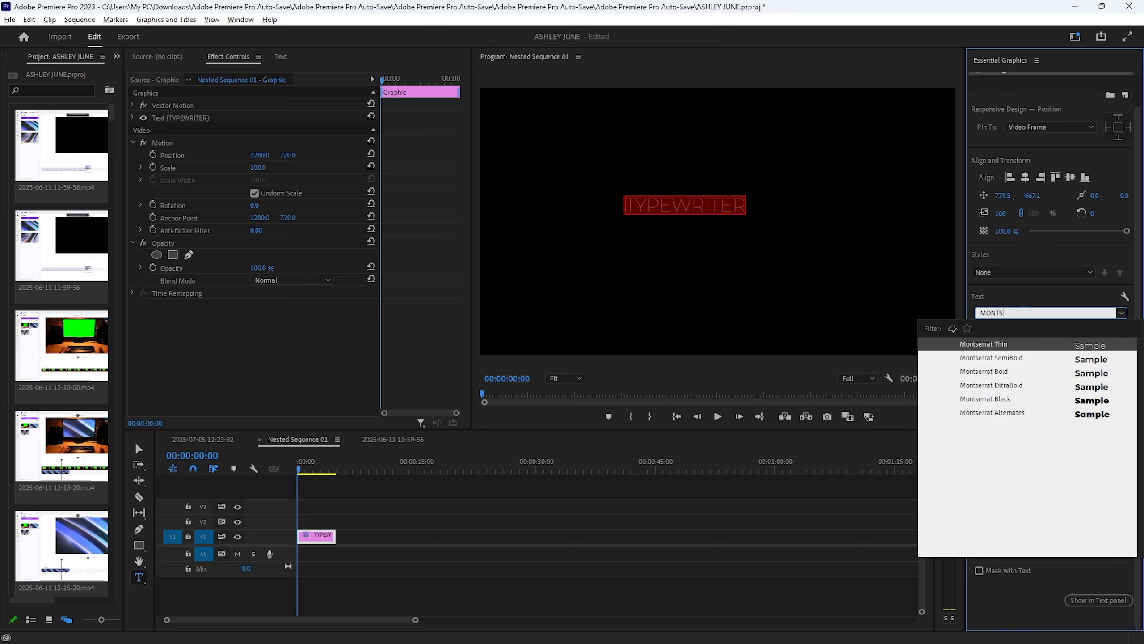
{"action": "left_click", "coordinate": [1004, 345]}
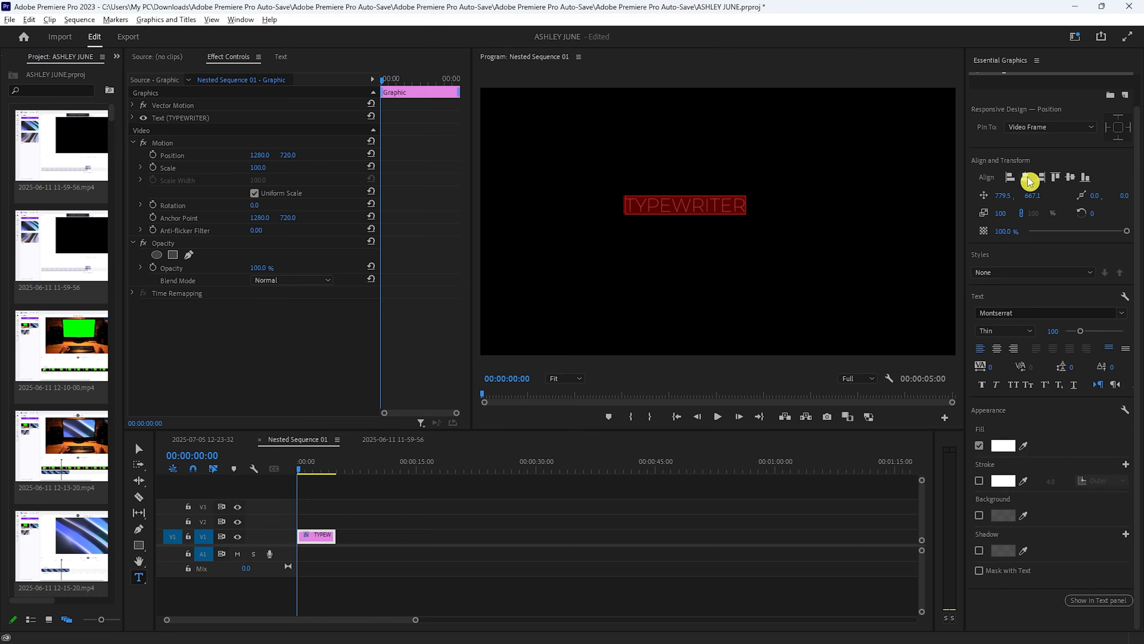
- Set the title's font size to 196 and tracking to 292, and centre it horizontally and vertically in the frame
{"action": "left_click", "coordinate": [993, 370]}
{"action": "left_click_drag", "start_coordinate": [990, 368], "coordinate": [1096, 332]}
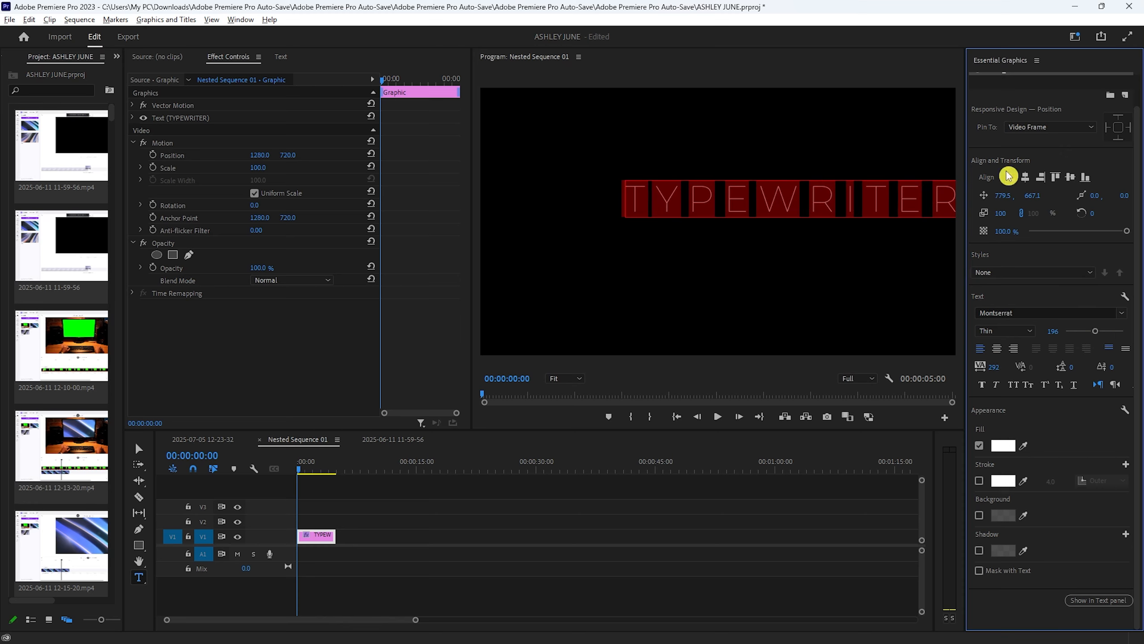
{"action": "left_click", "coordinate": [1025, 177]}
{"action": "left_click", "coordinate": [1070, 179]}
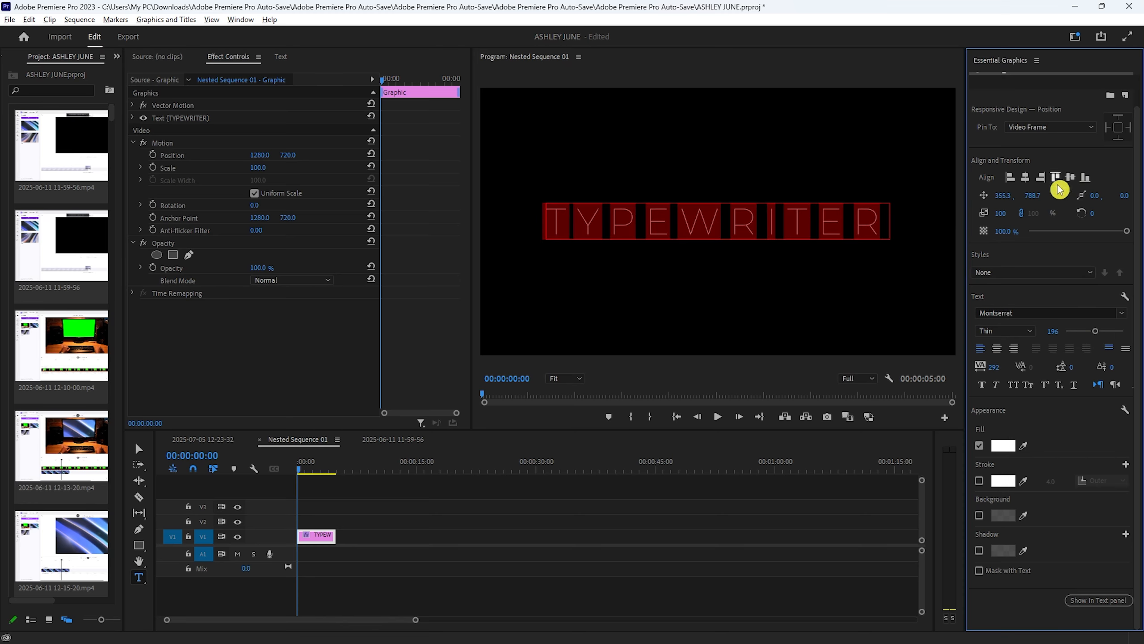
{"action": "left_click", "coordinate": [480, 515]}
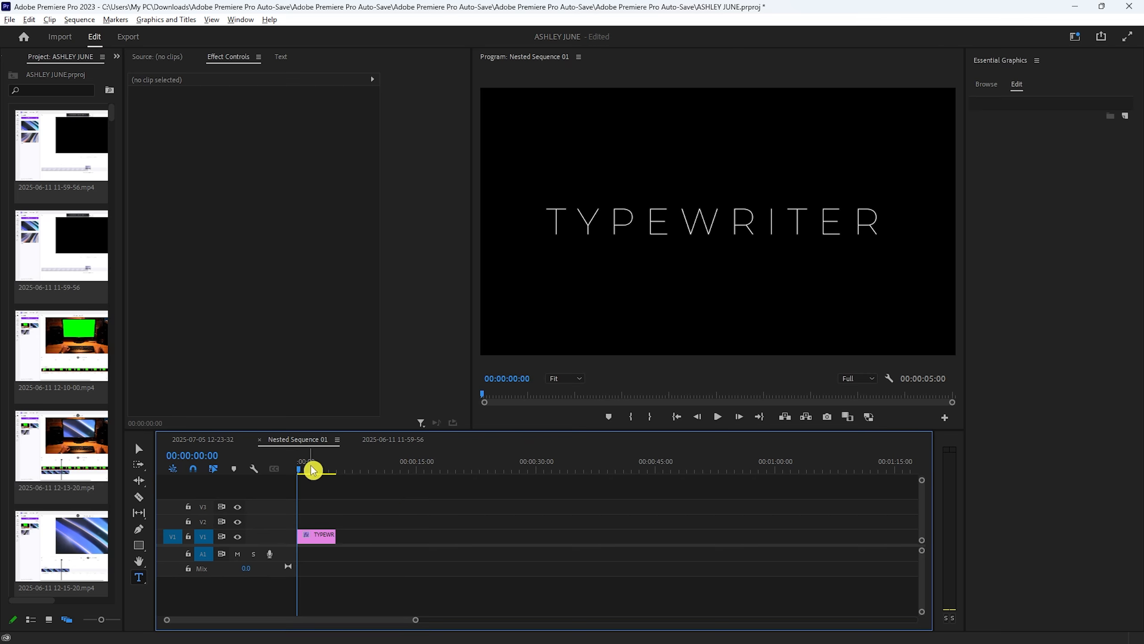
- Find the Crop video effect and apply it to the TYPEWRITER clip in the timeline
{"action": "key", "text": "v"}
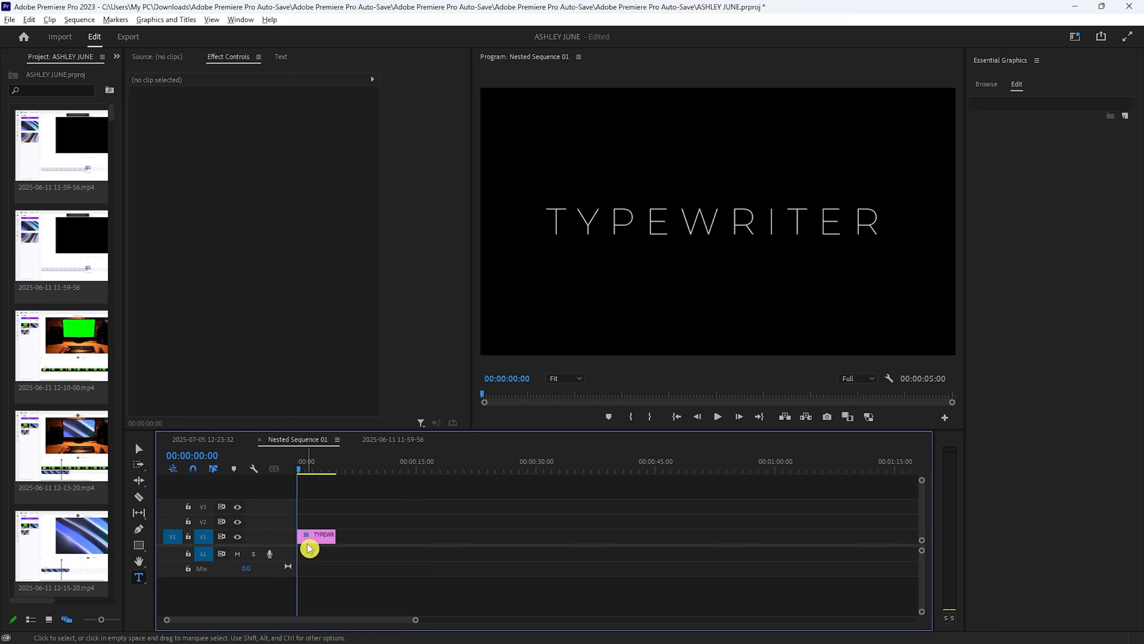
{"action": "left_click", "coordinate": [306, 536]}
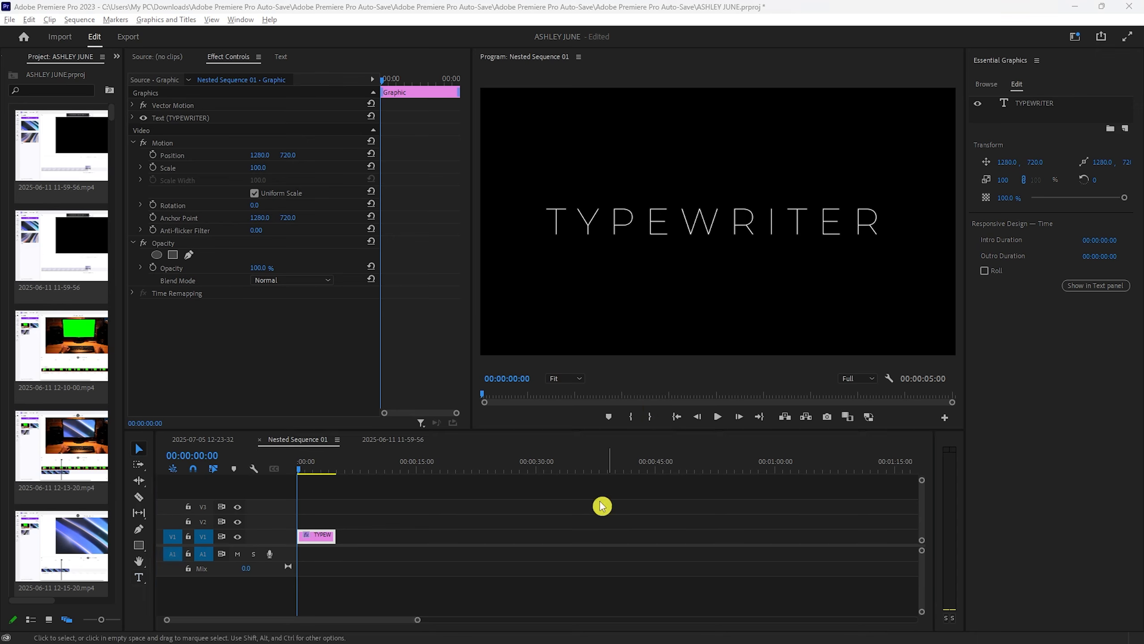
{"action": "left_click", "coordinate": [117, 57]}
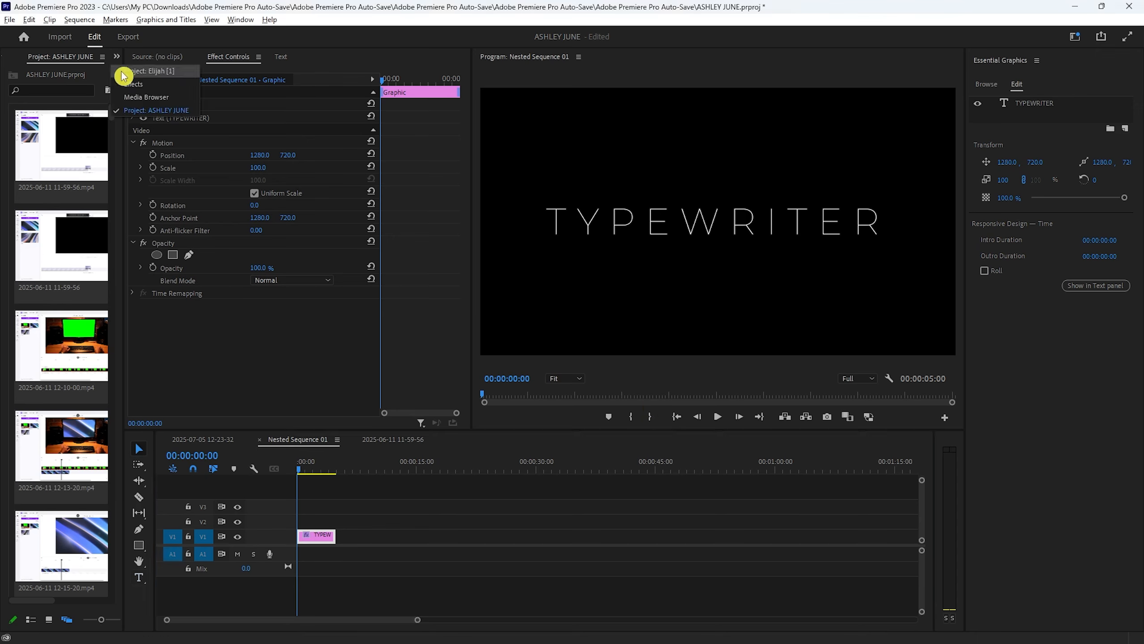
{"action": "left_click", "coordinate": [142, 86]}
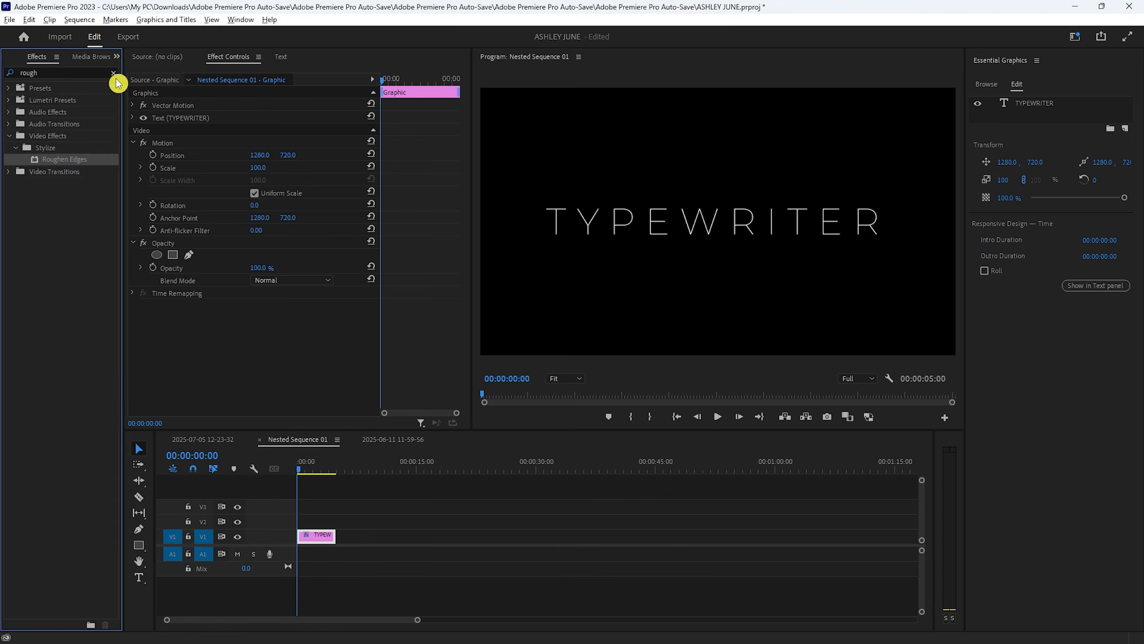
{"action": "left_click", "coordinate": [241, 20]}
{"action": "left_click", "coordinate": [270, 205]}
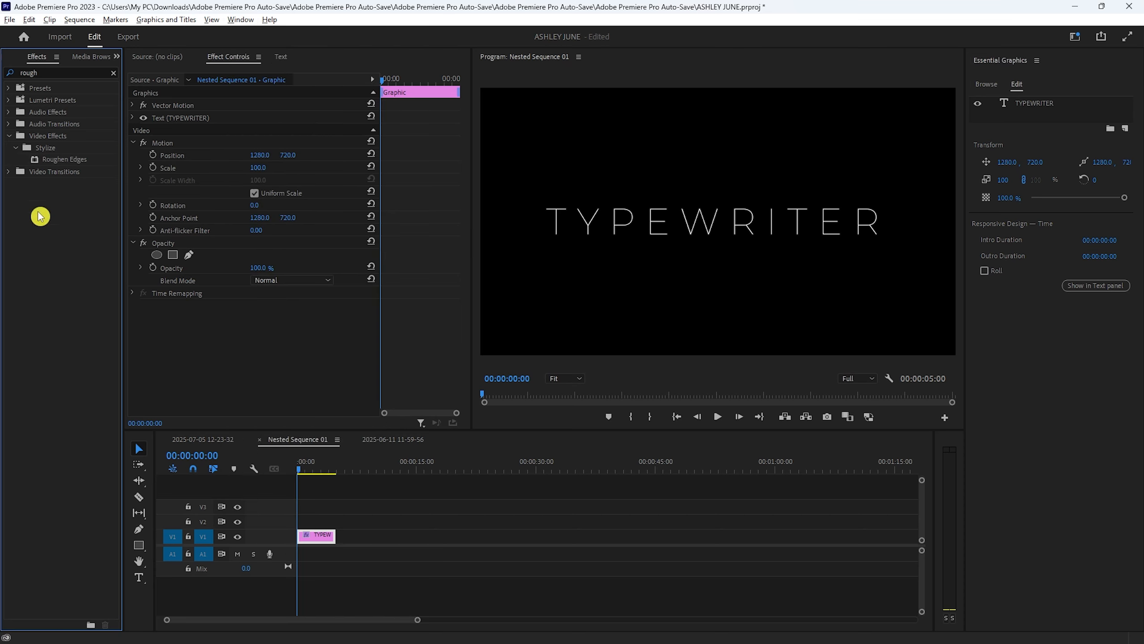
{"action": "left_click", "coordinate": [113, 72]}
{"action": "left_click", "coordinate": [65, 73]}
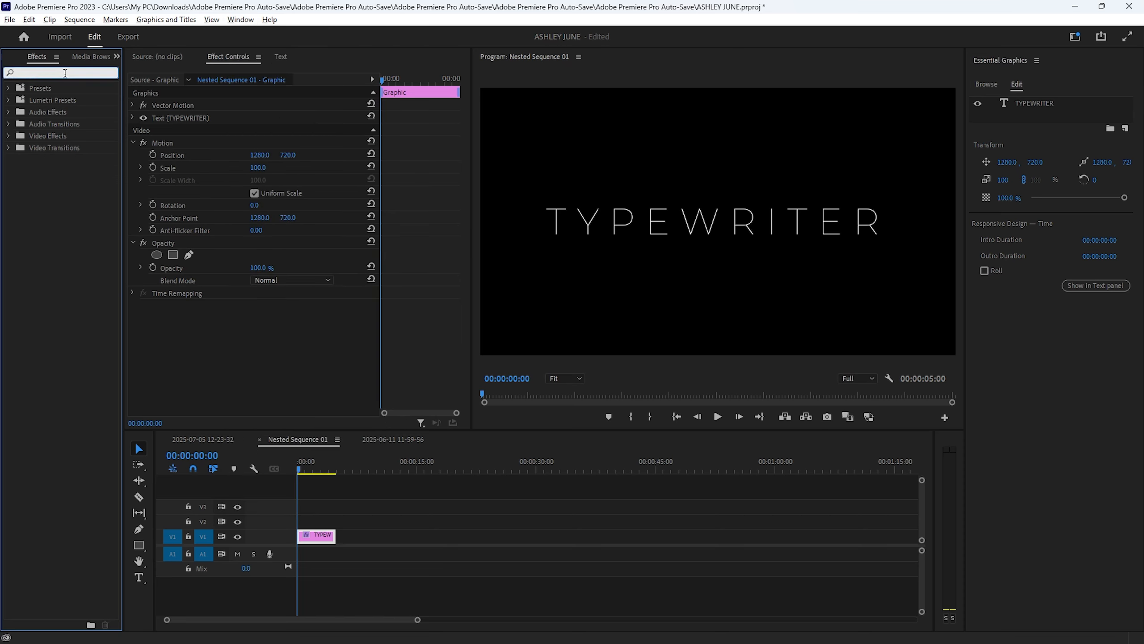
{"action": "type", "text": "CROP"}
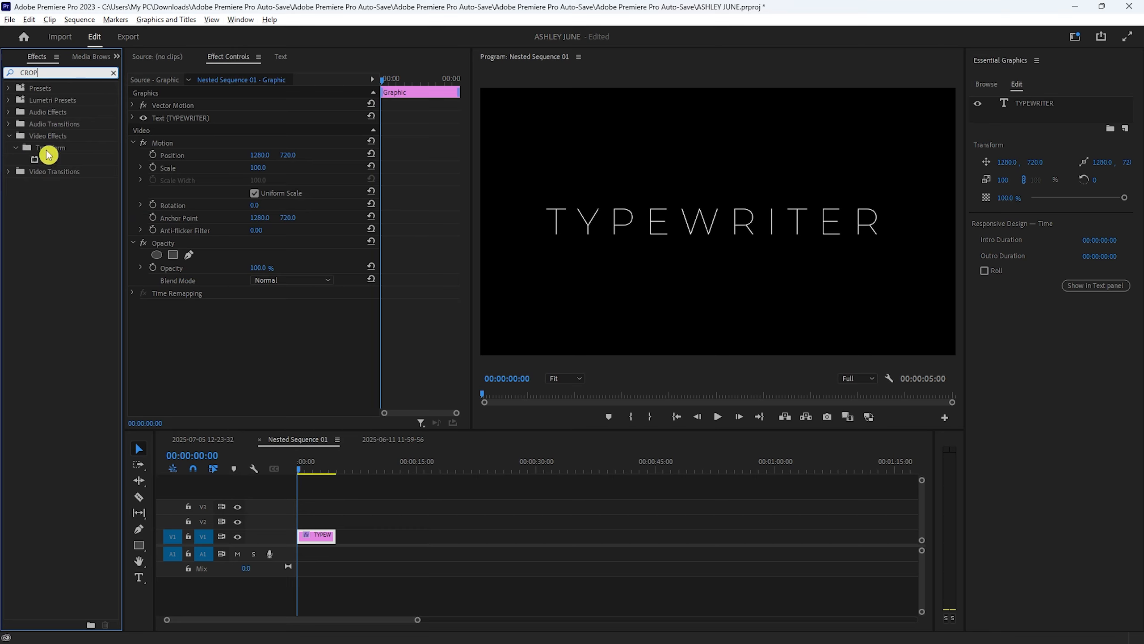
{"action": "left_click_drag", "start_coordinate": [55, 161], "coordinate": [323, 540]}
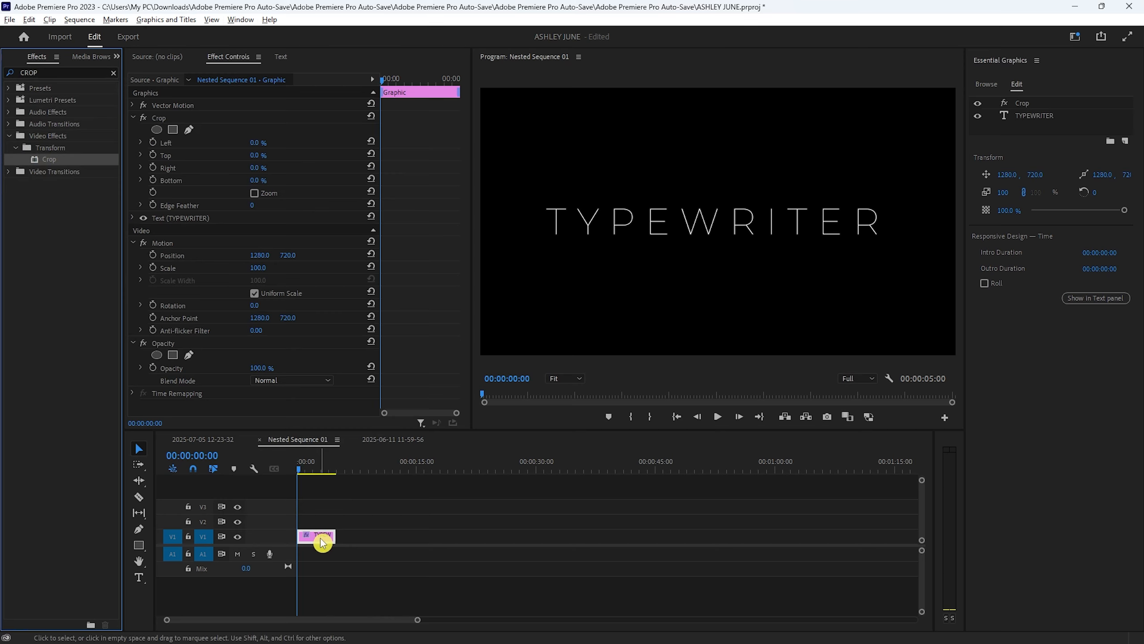
- Crop the title from the right to about 87.7% so all letters are hidden, and start keyframing that value at the clip's beginning
{"action": "left_click", "coordinate": [241, 62]}
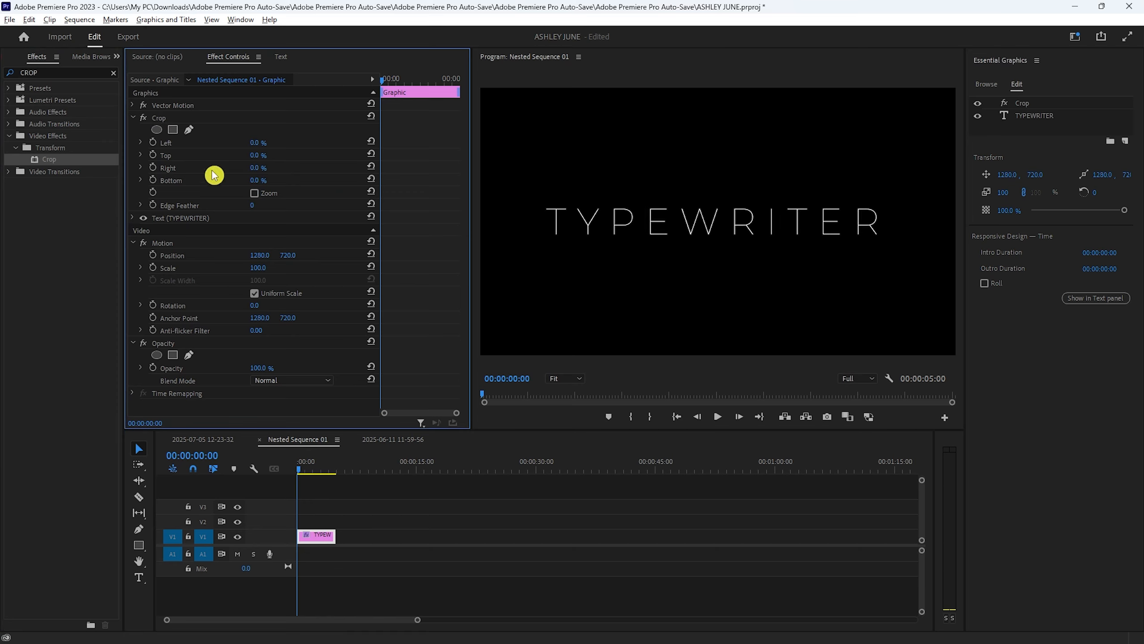
{"action": "left_click", "coordinate": [208, 120]}
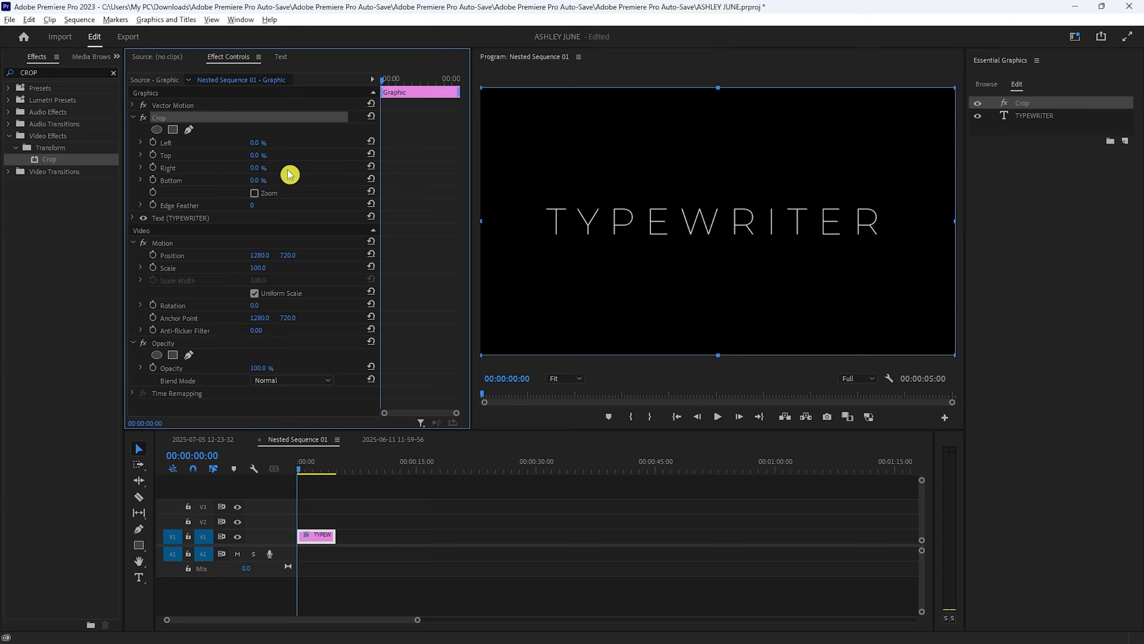
{"action": "left_click_drag", "start_coordinate": [260, 168], "coordinate": [296, 168]}
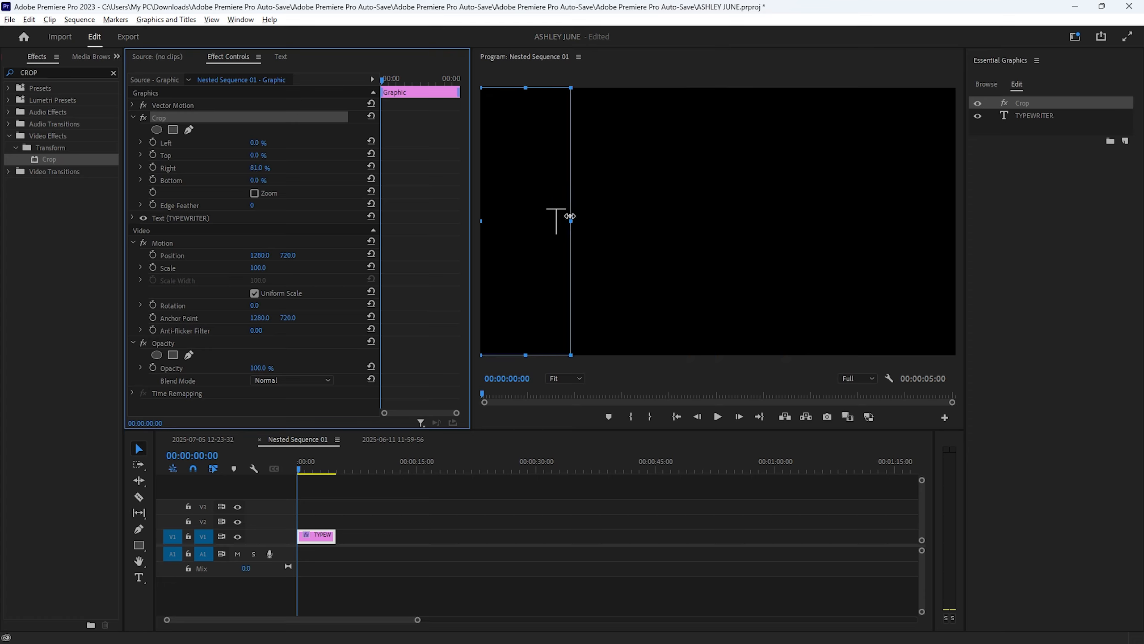
{"action": "left_click_drag", "start_coordinate": [571, 220], "coordinate": [541, 215]}
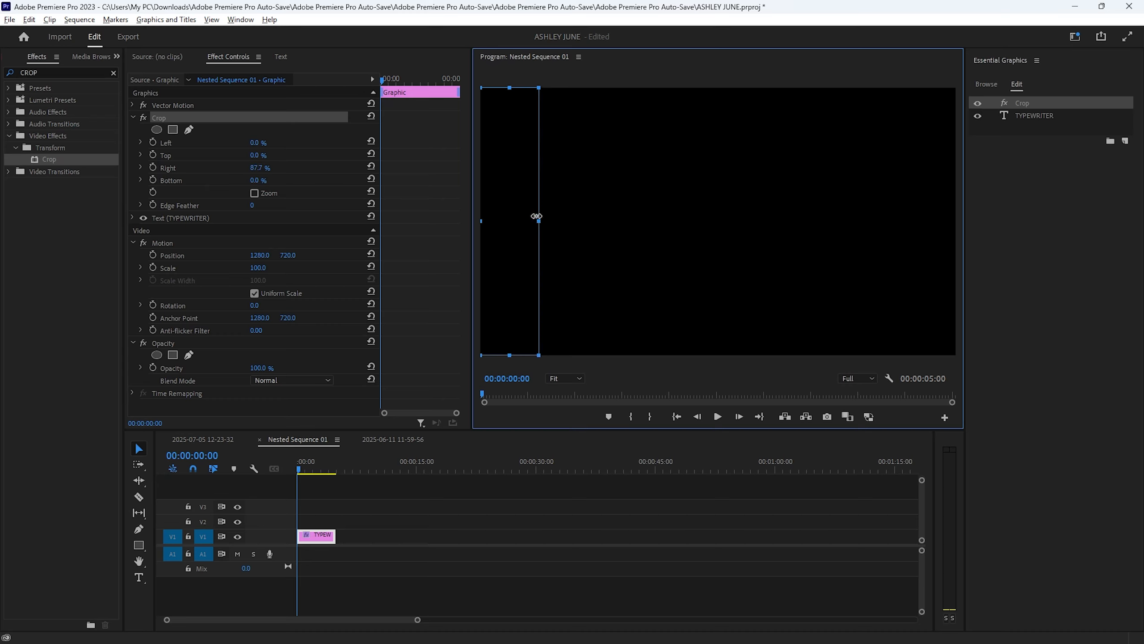
{"action": "left_click_drag", "start_coordinate": [296, 470], "coordinate": [296, 473]}
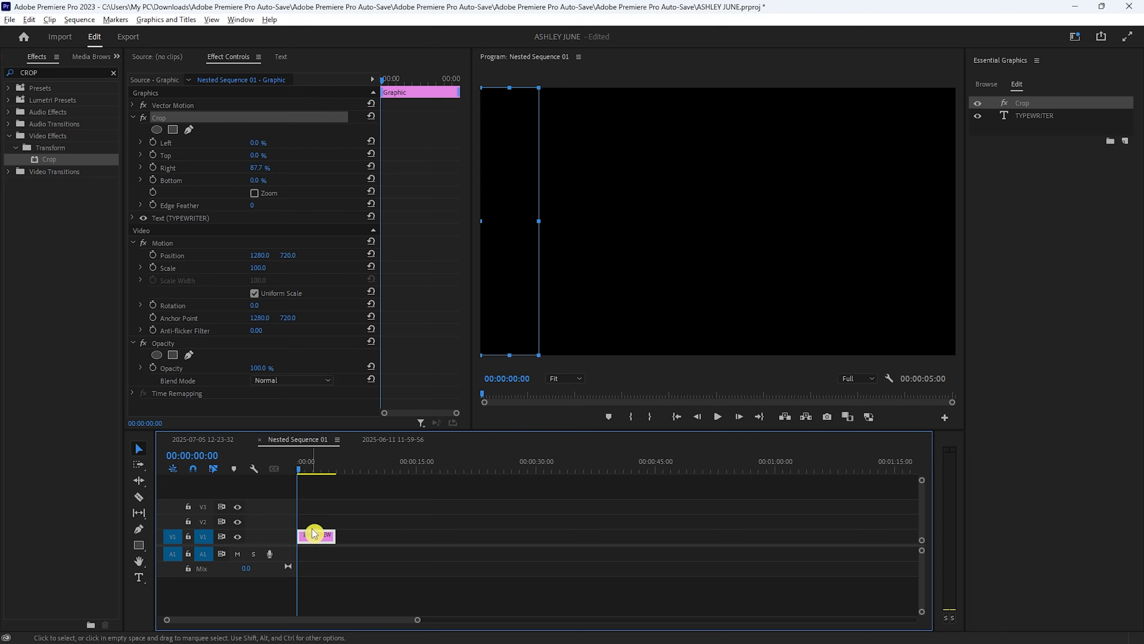
{"action": "left_click", "coordinate": [158, 173]}
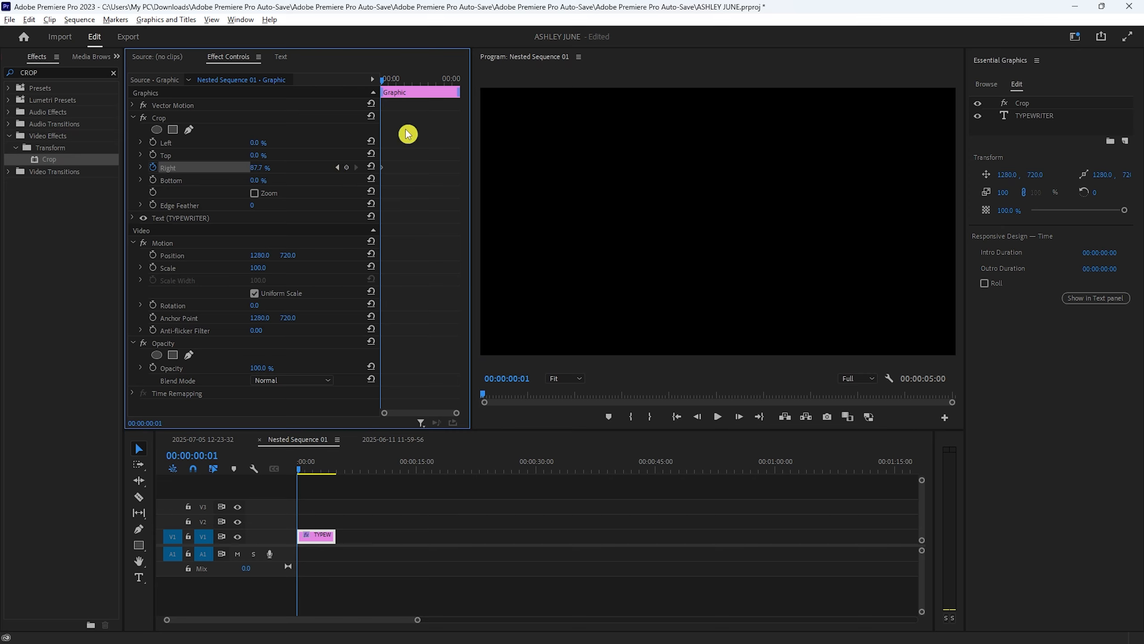
- Keyframe the right crop frame by frame to reveal one more letter each time, ending at about 14.5% with the whole word uncovered
{"action": "left_click", "coordinate": [245, 118]}
{"action": "left_click_drag", "start_coordinate": [539, 221], "coordinate": [570, 219]}
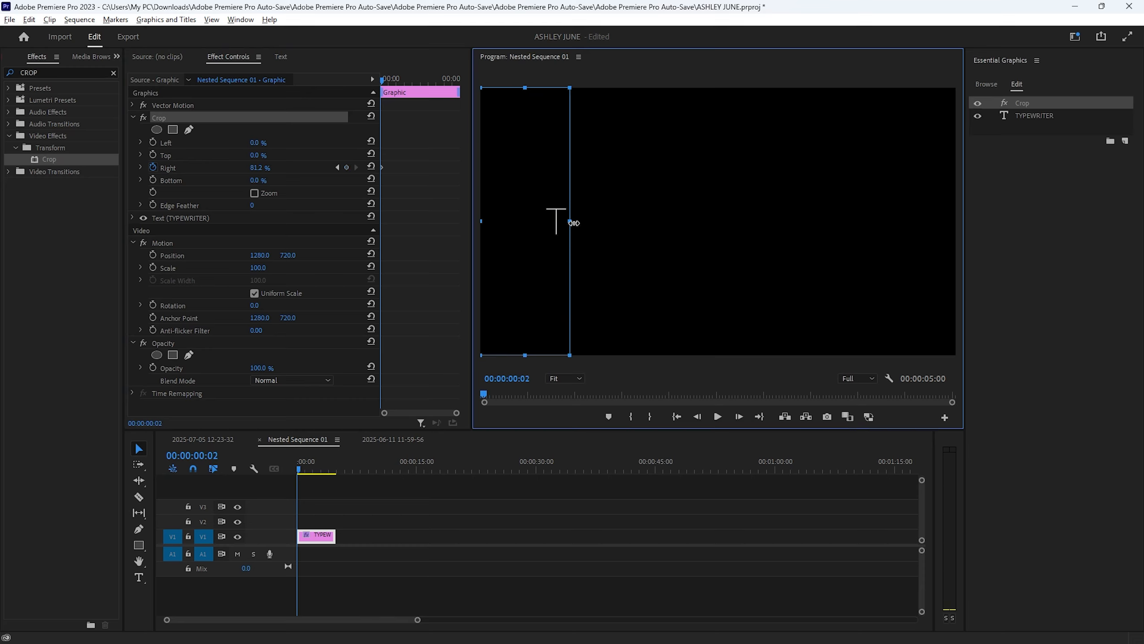
{"action": "left_click_drag", "start_coordinate": [574, 222], "coordinate": [605, 221]}
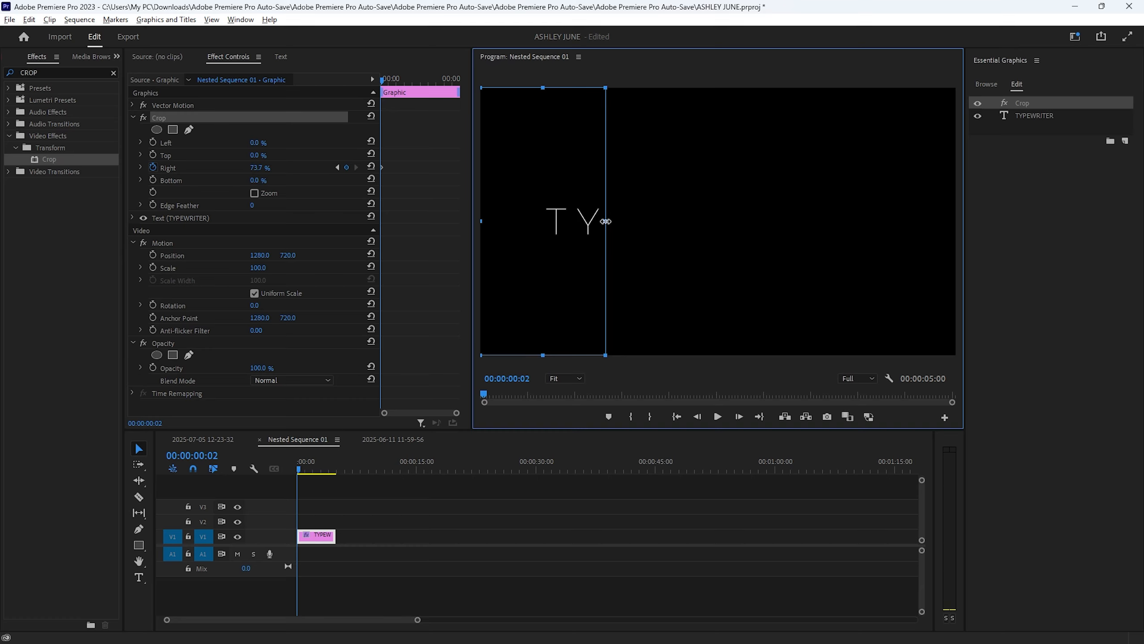
{"action": "key", "text": "Right"}
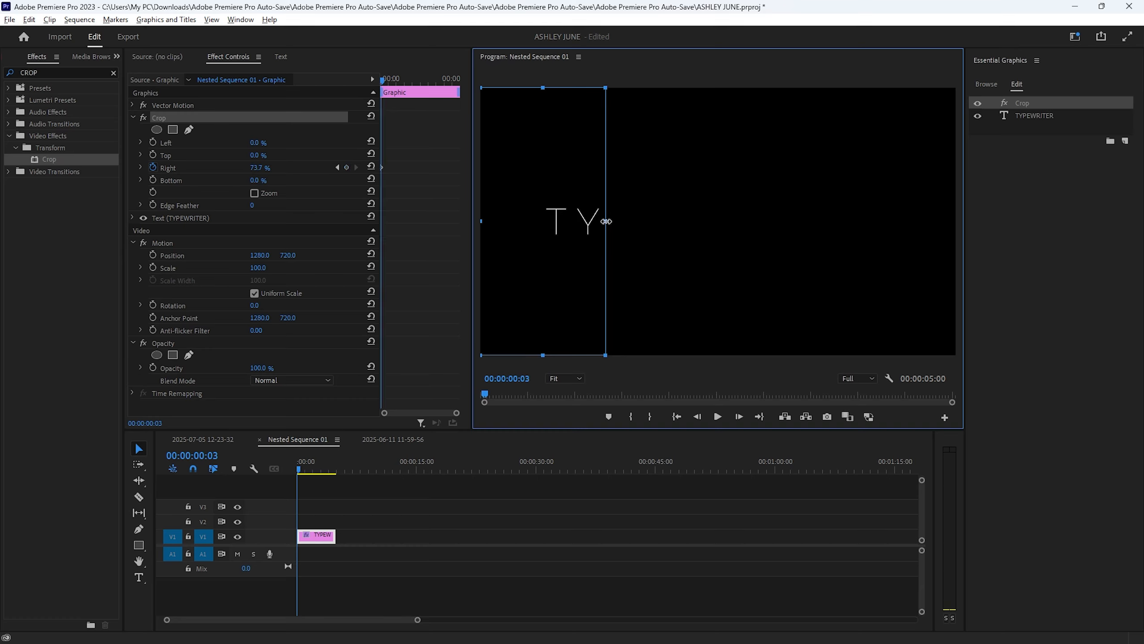
{"action": "left_click_drag", "start_coordinate": [607, 222], "coordinate": [886, 224]}
{"action": "key", "text": "Right"}
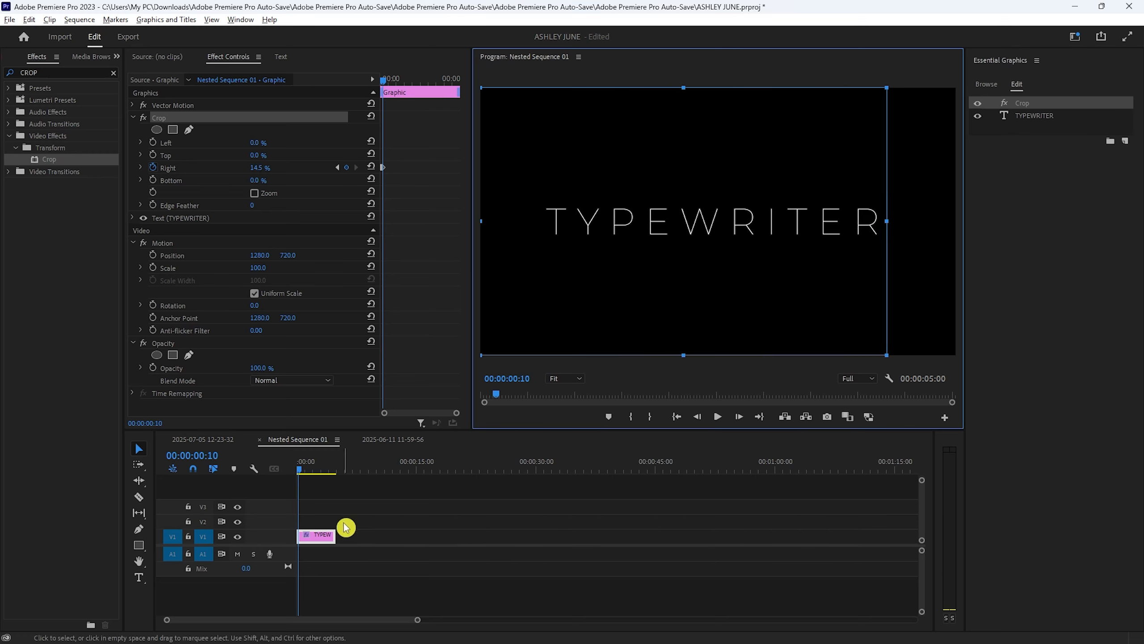
- Return to the start of the sequence and play back the letter-by-letter reveal
{"action": "left_click", "coordinate": [349, 514]}
{"action": "left_click", "coordinate": [299, 472]}
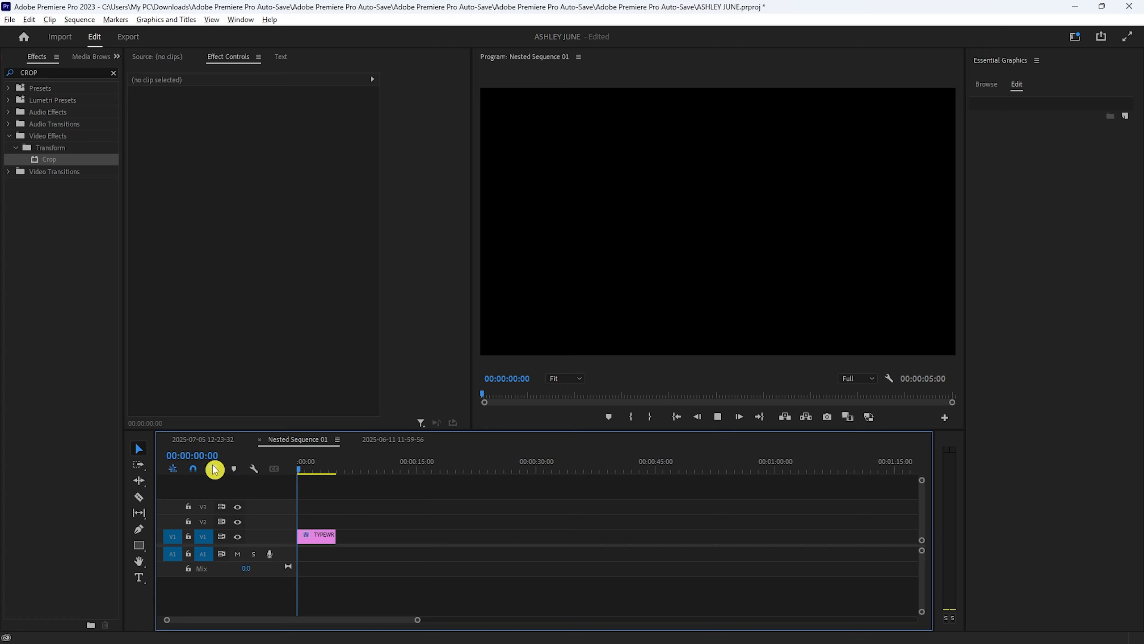
{"action": "left_click_drag", "start_coordinate": [311, 470], "coordinate": [267, 470]}
{"action": "key", "text": "="}
{"action": "key", "text": "="}
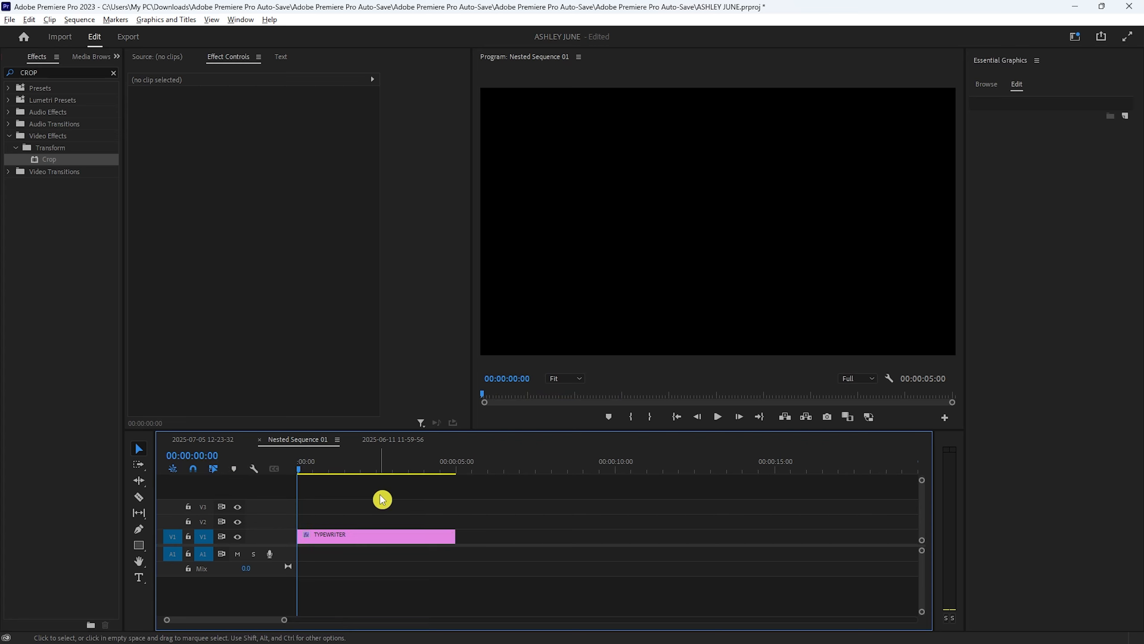
{"action": "key", "text": "minus"}
{"action": "key", "text": "minus"}
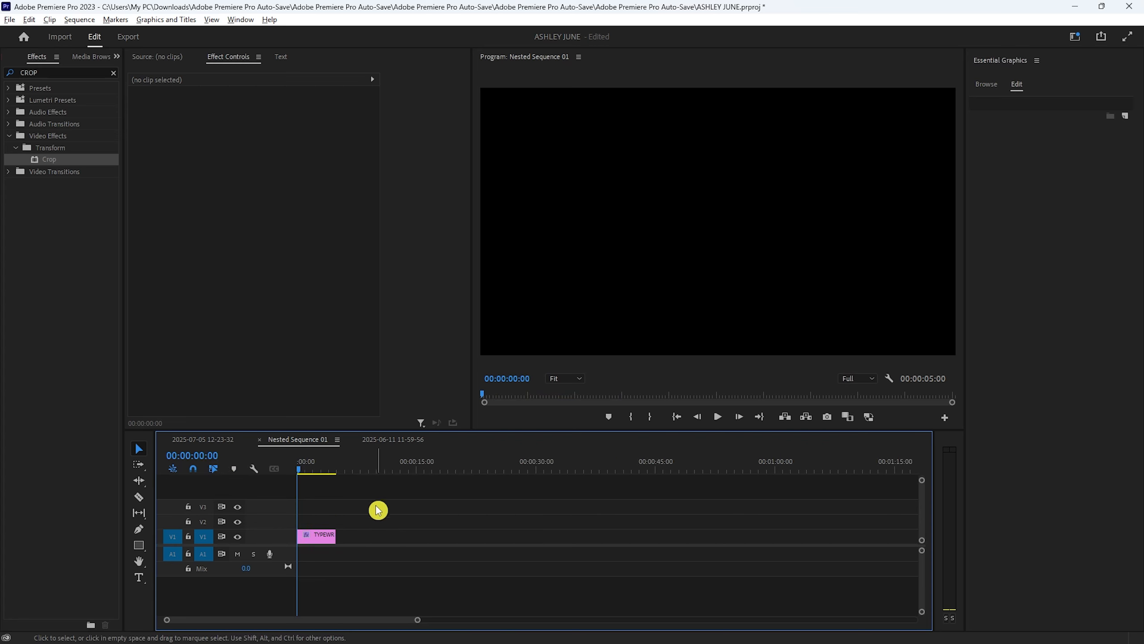
- Nest the TYPEWRITER clip into its own sequence, keeping the default name
{"action": "right_click", "coordinate": [314, 541]}
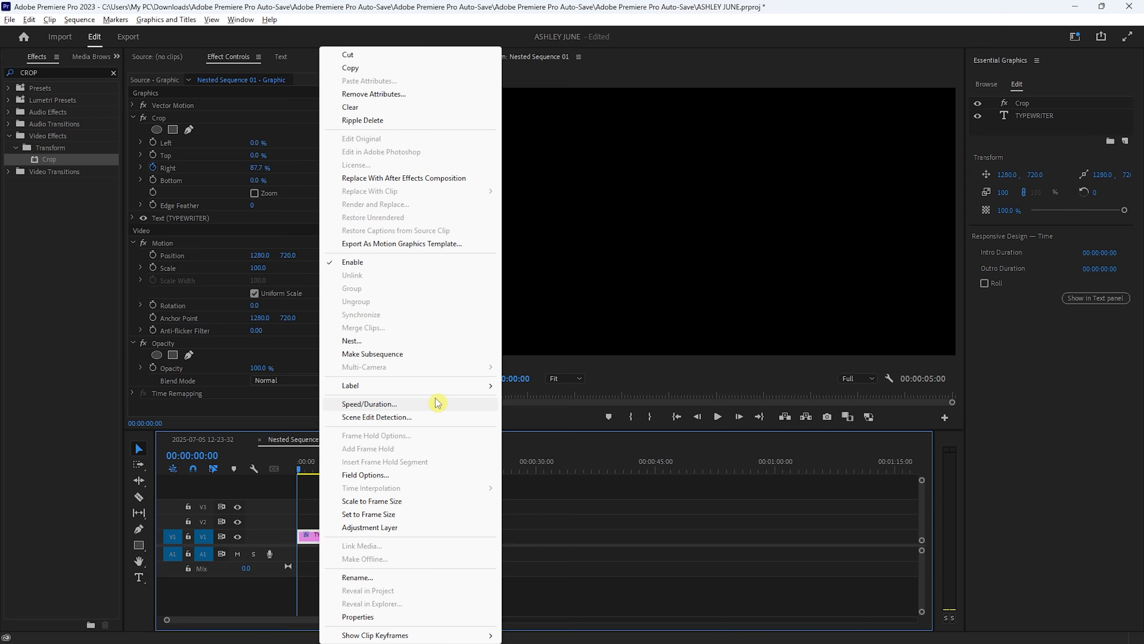
{"action": "left_click", "coordinate": [378, 341]}
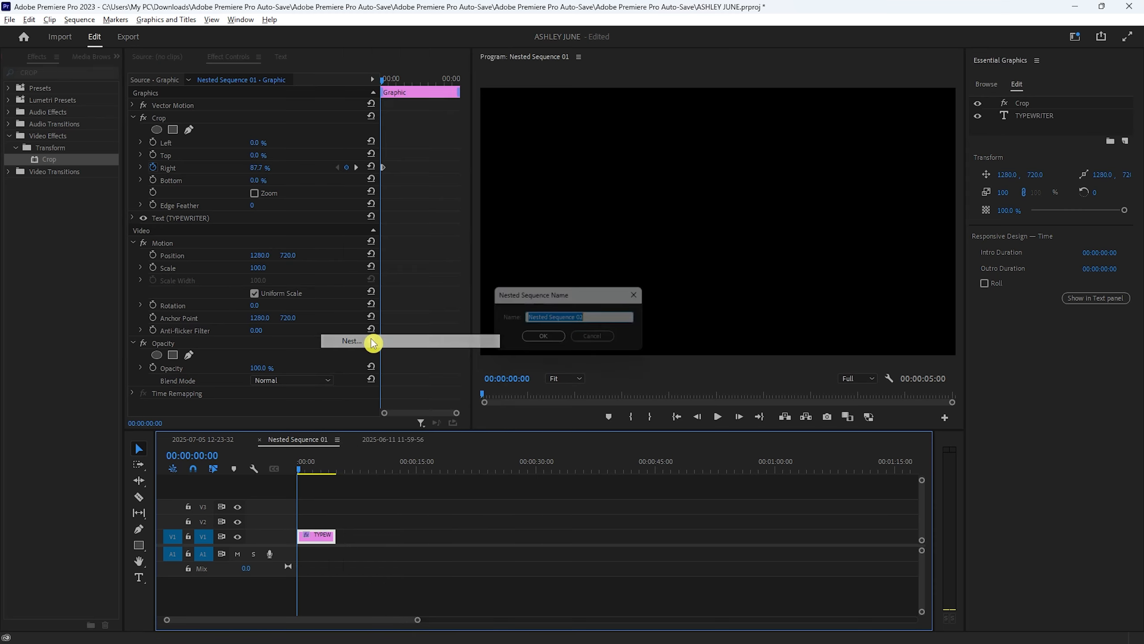
{"action": "left_click", "coordinate": [557, 345]}
- Slow the nested clip to 20% speed and play back the typewriter animation
{"action": "left_click", "coordinate": [319, 538]}
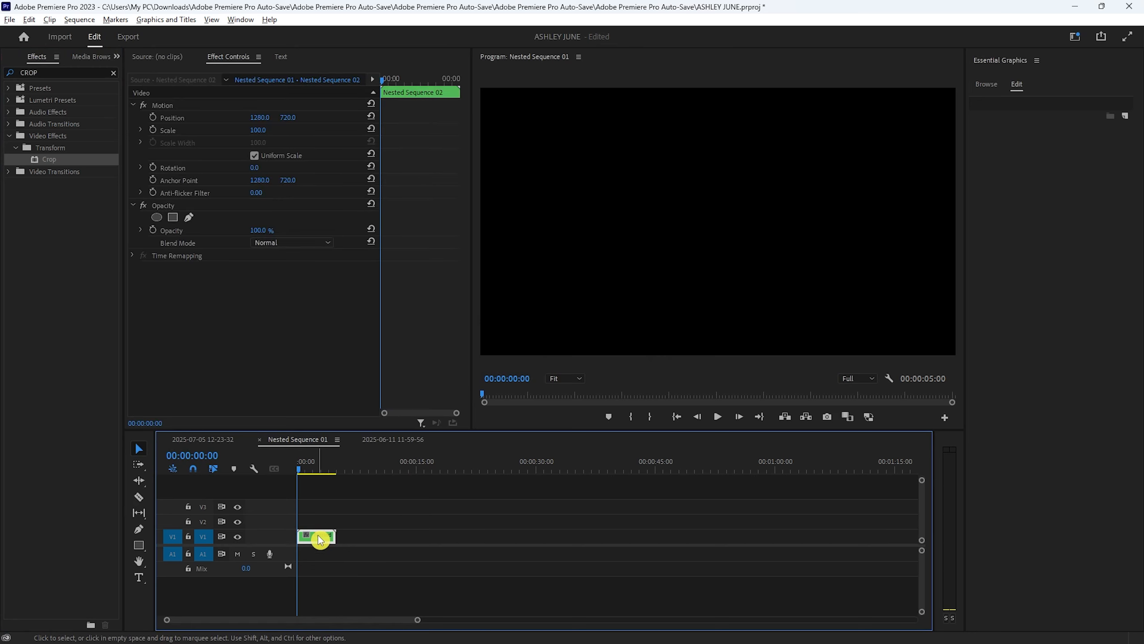
{"action": "right_click", "coordinate": [321, 539]}
{"action": "left_click", "coordinate": [408, 408]}
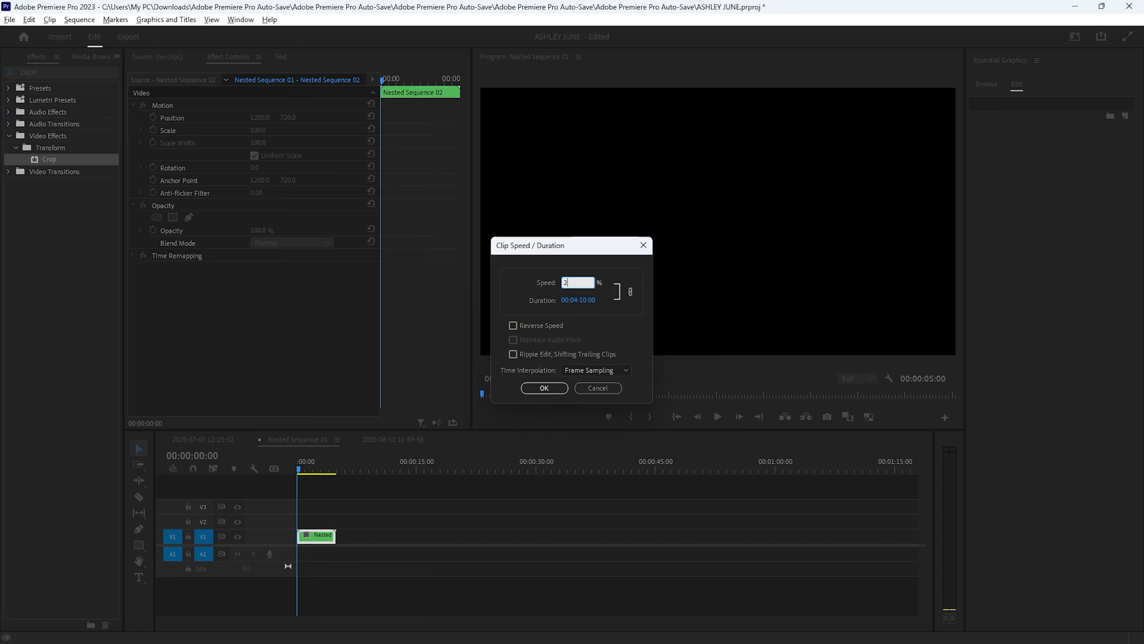
{"action": "type", "text": "20"}
{"action": "key", "text": "Return"}
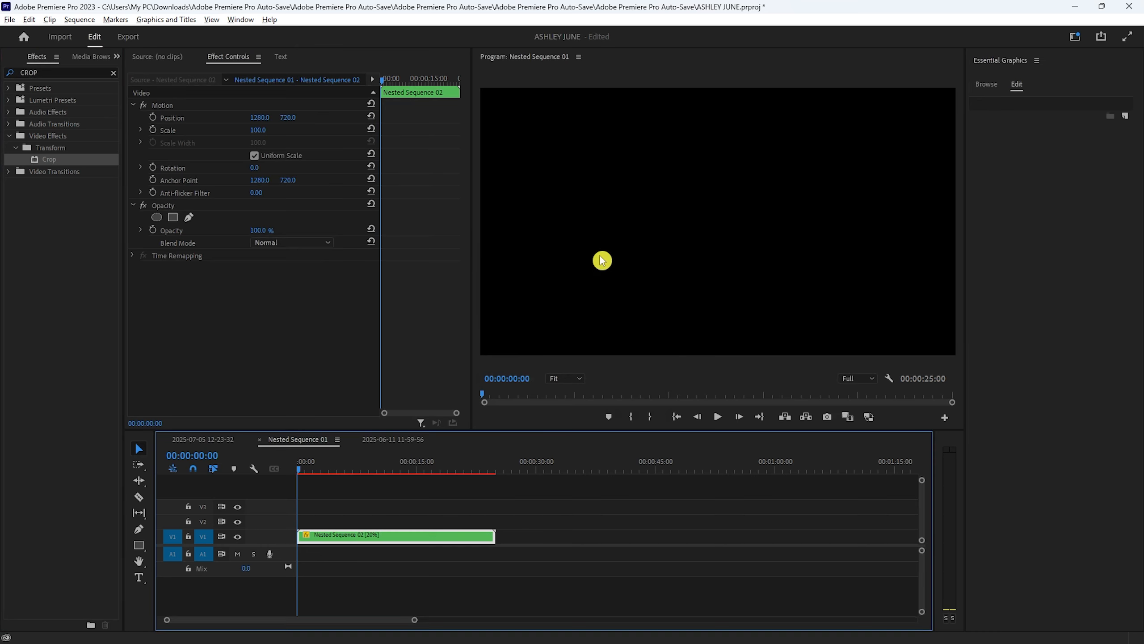
{"action": "left_click", "coordinate": [391, 517]}
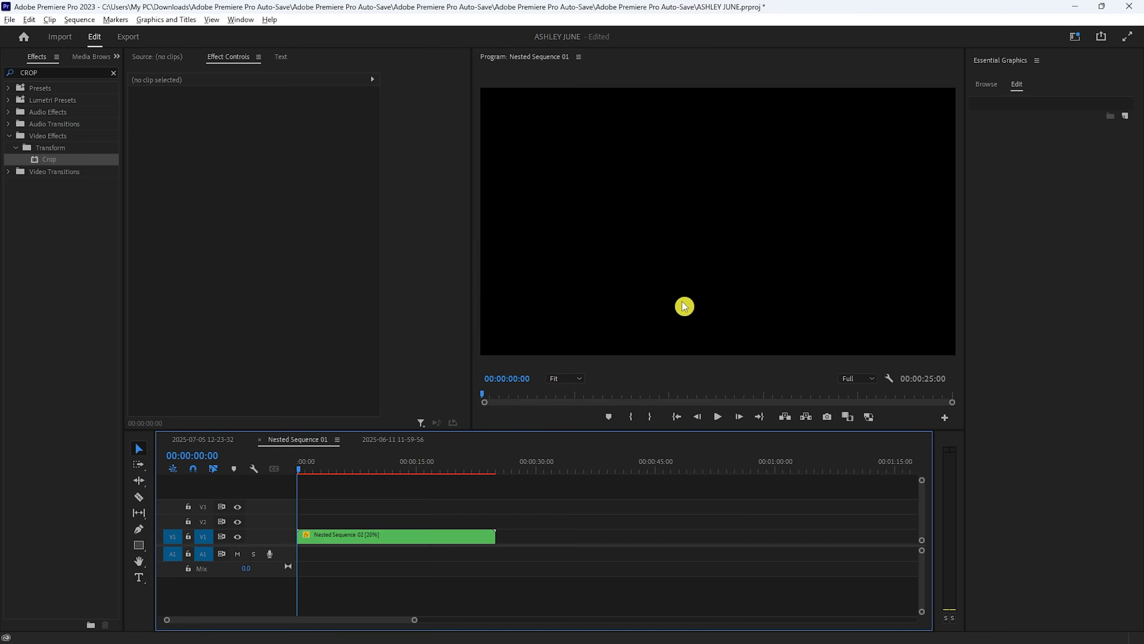
{"action": "key", "text": "space"}
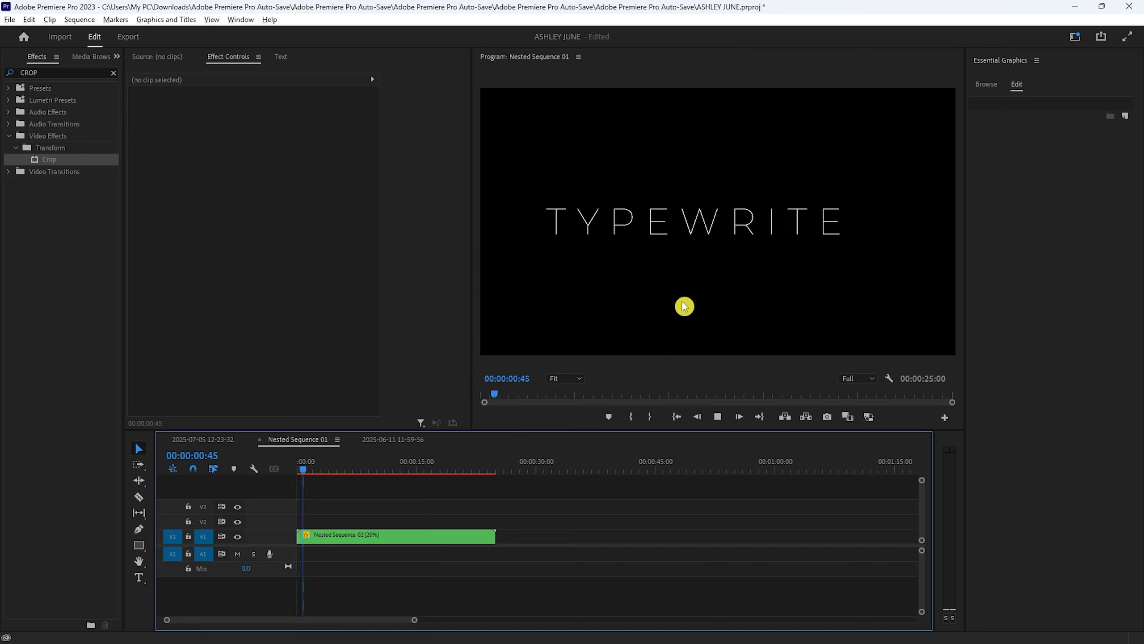